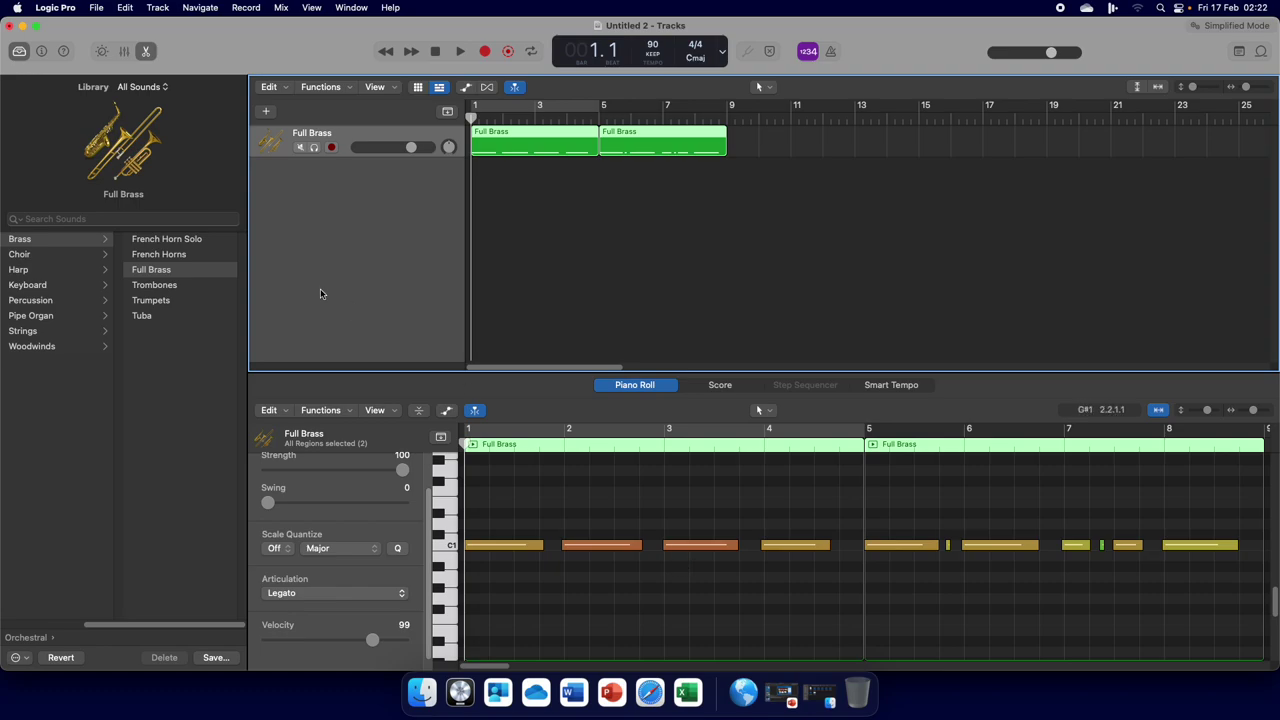
Add a software instrument track below Full Brass with the Drum Kit > Blue Ridge sound.
{"action": "right_click", "coordinate": [335, 178]}
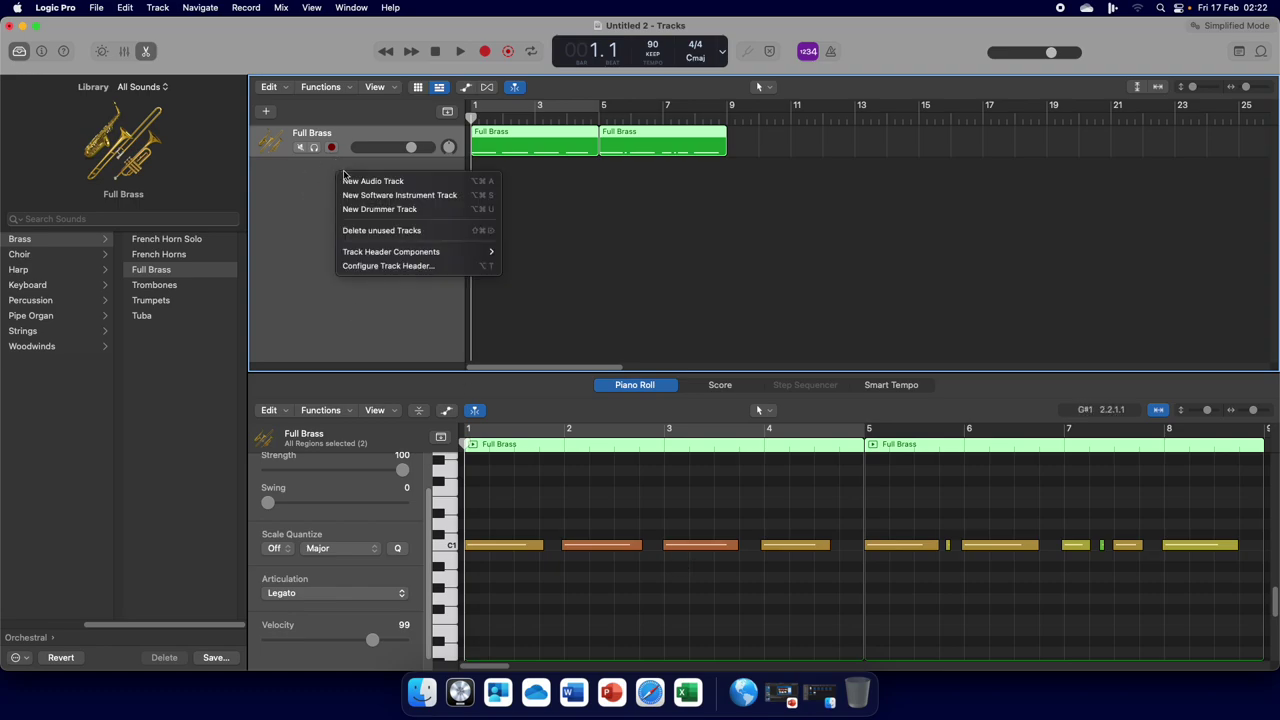
{"action": "left_click", "coordinate": [366, 195]}
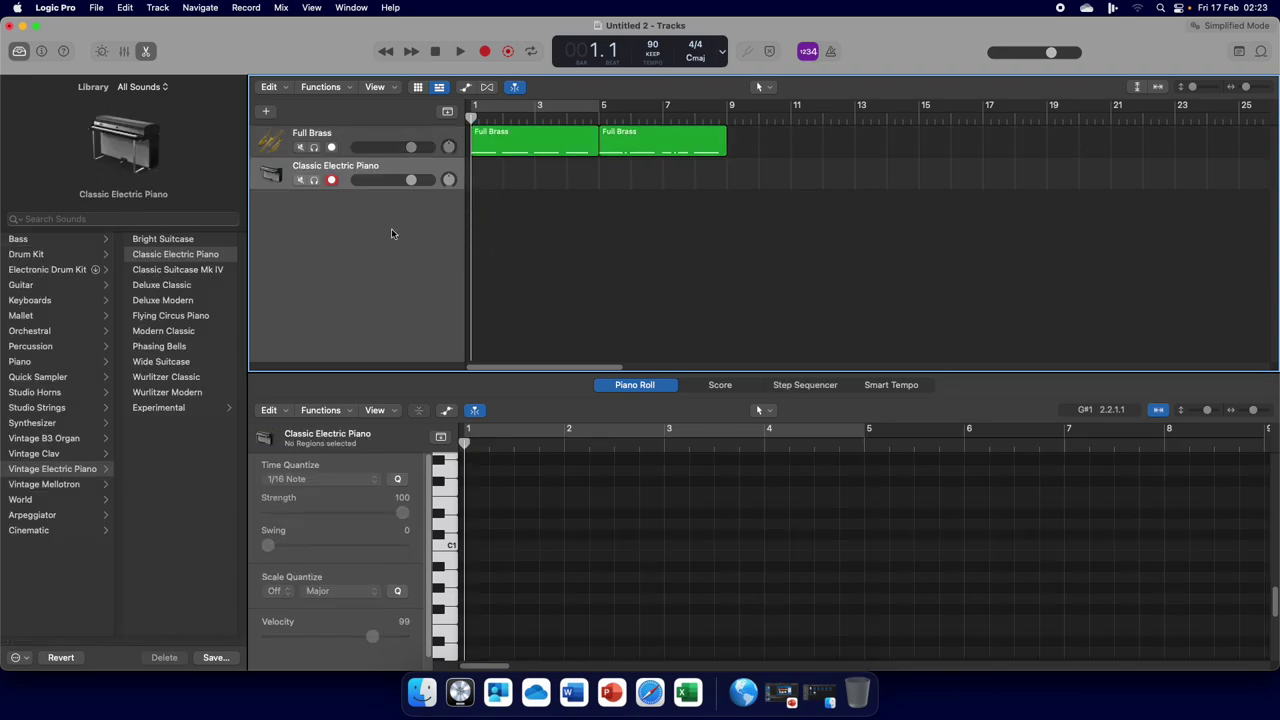
{"action": "left_click", "coordinate": [60, 255]}
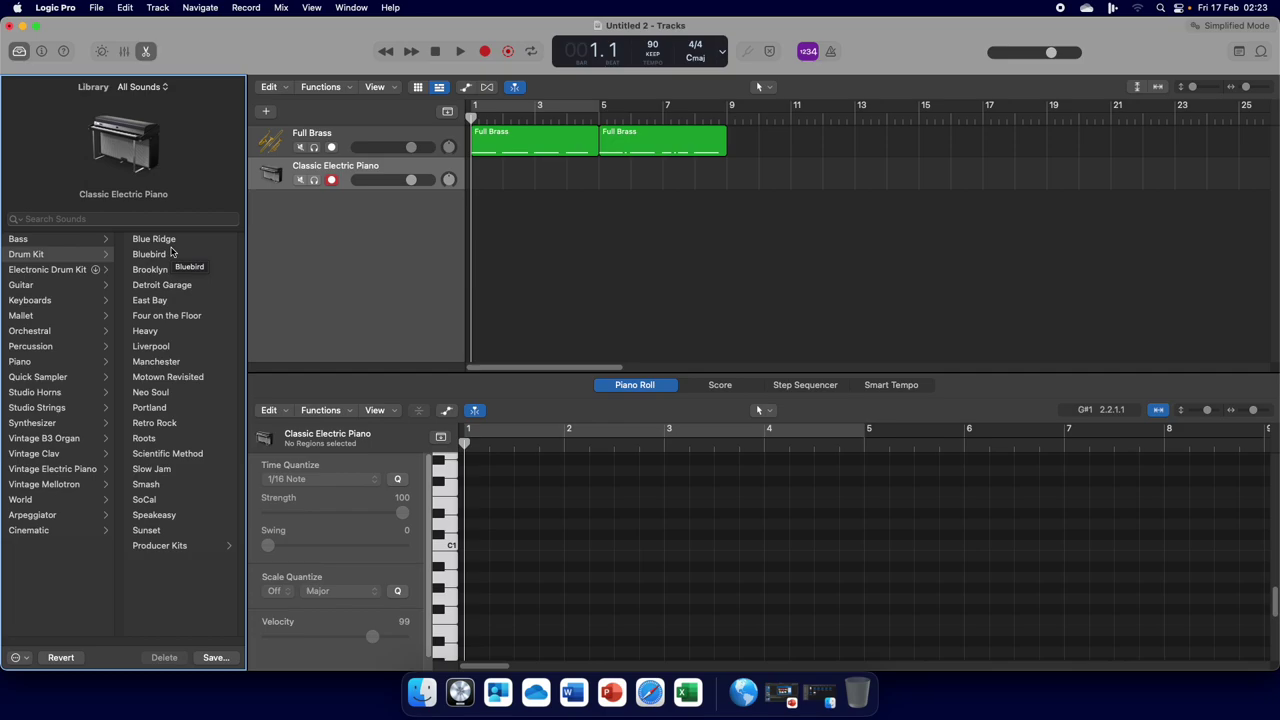
{"action": "left_click", "coordinate": [173, 242]}
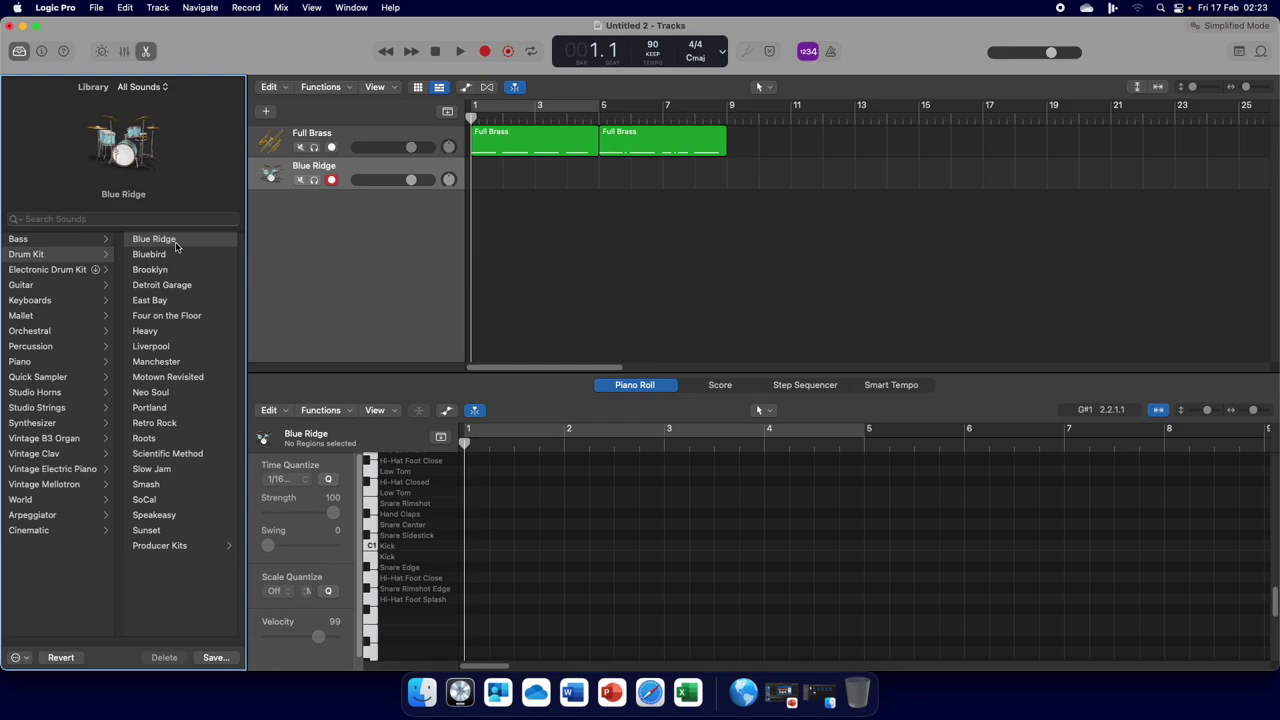
{"action": "left_click", "coordinate": [102, 258]}
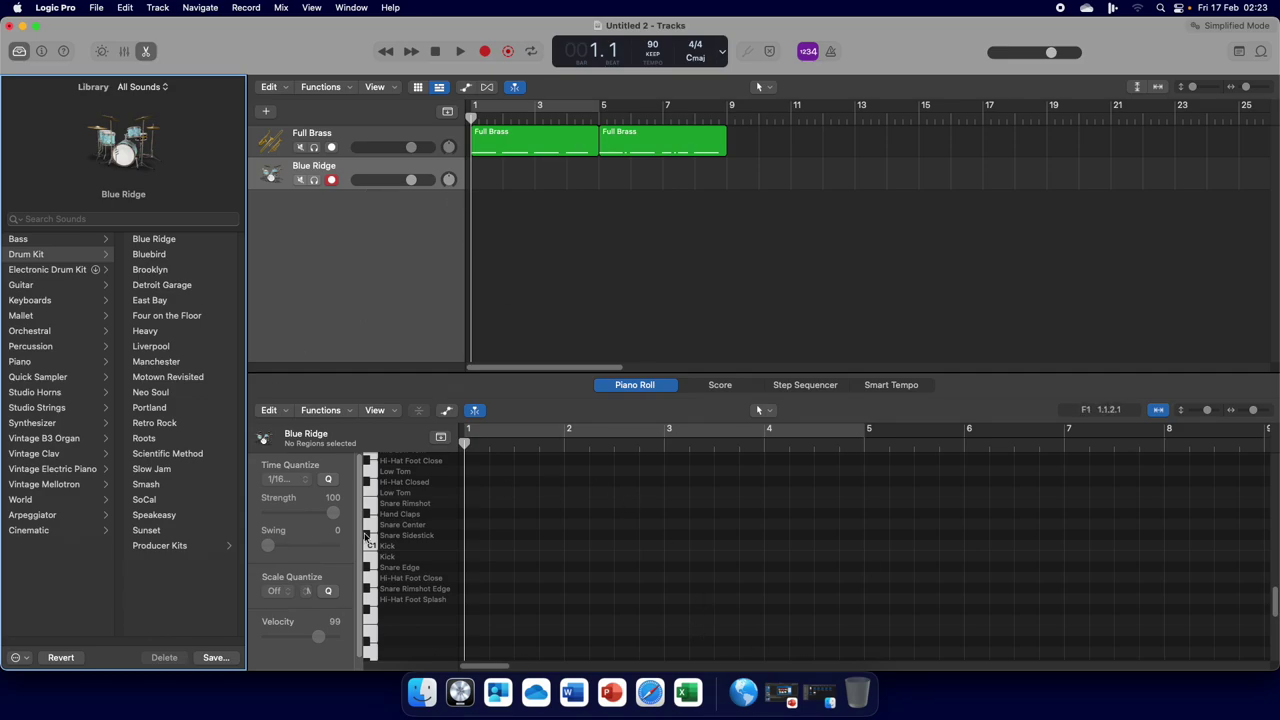
Create a one-bar pattern region in the empty Blue Ridge track lane.
{"action": "right_click", "coordinate": [481, 177]}
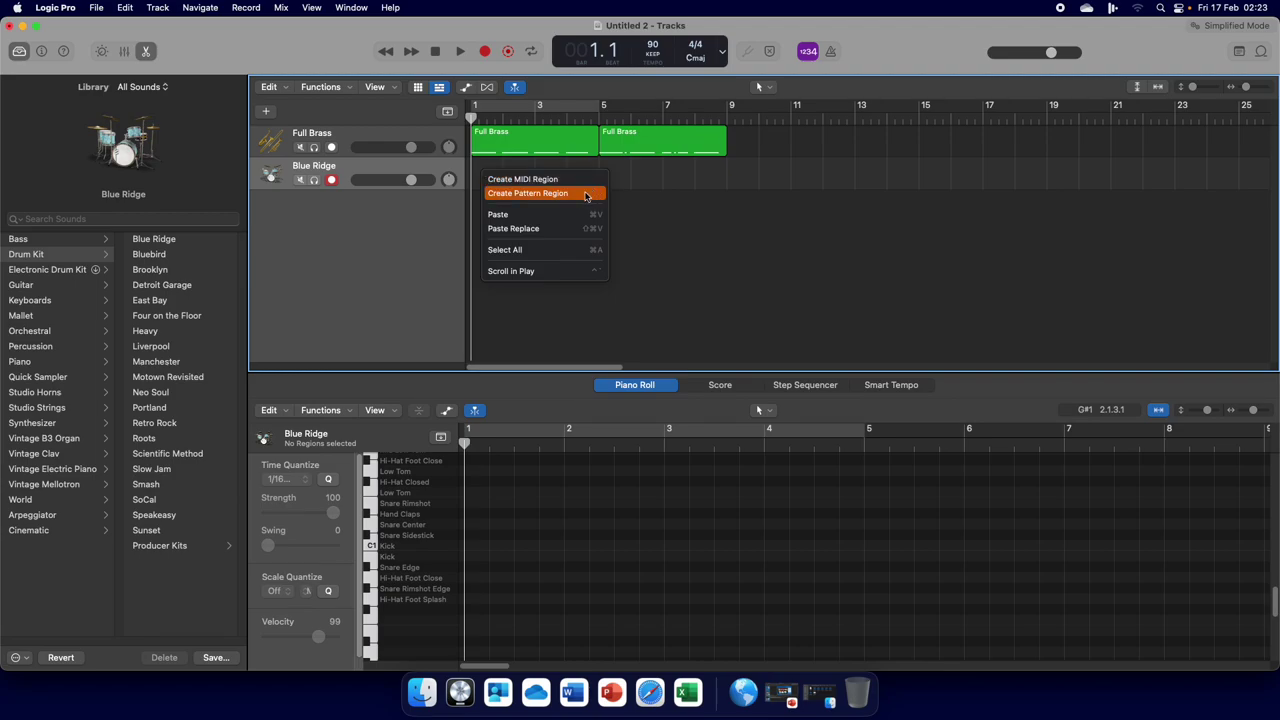
{"action": "left_click", "coordinate": [586, 195]}
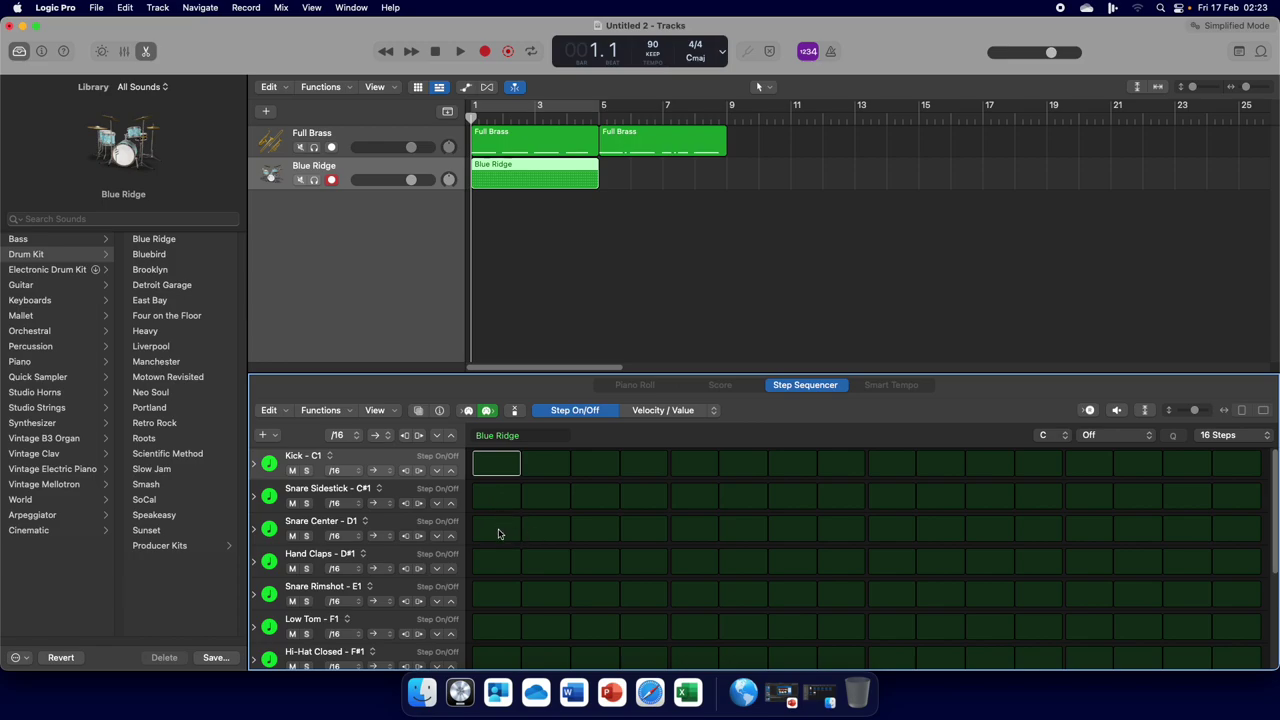
Turn on Snare Center steps 1, 5, 9 and 13 in the Step Sequencer.
{"action": "left_click", "coordinate": [497, 529]}
{"action": "left_click", "coordinate": [692, 536]}
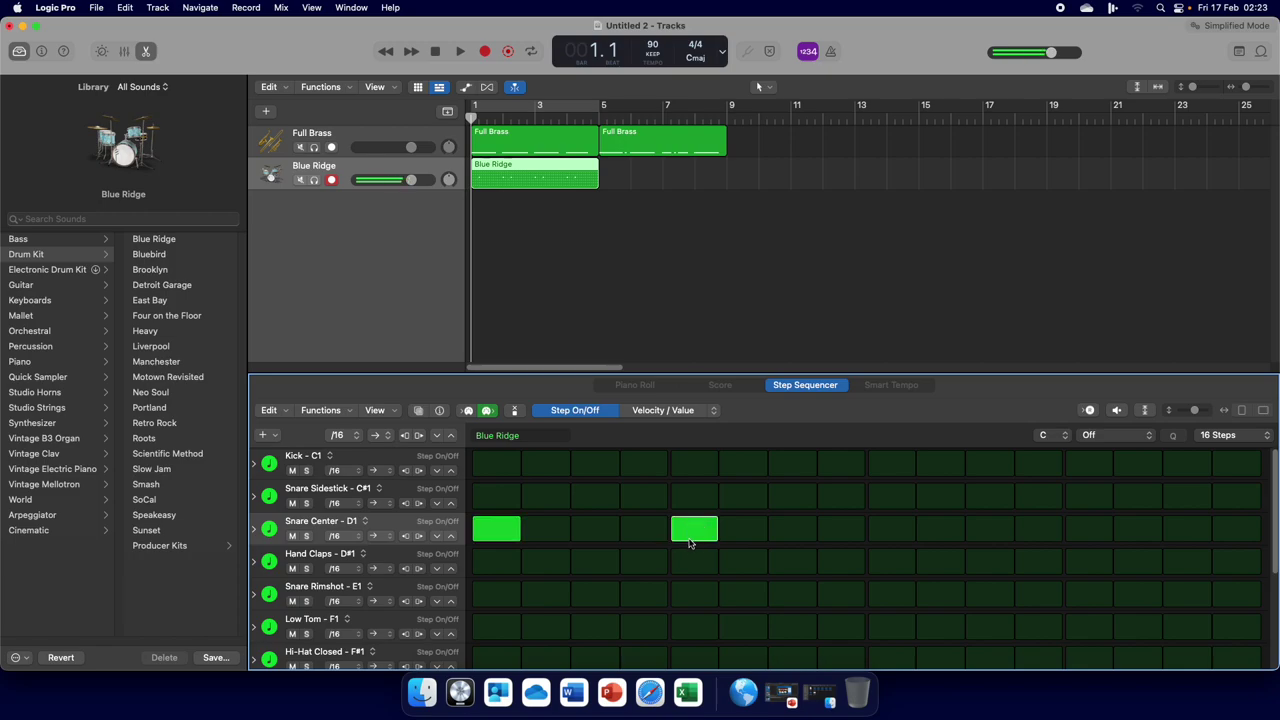
{"action": "left_click", "coordinate": [906, 533]}
{"action": "left_click", "coordinate": [1095, 537]}
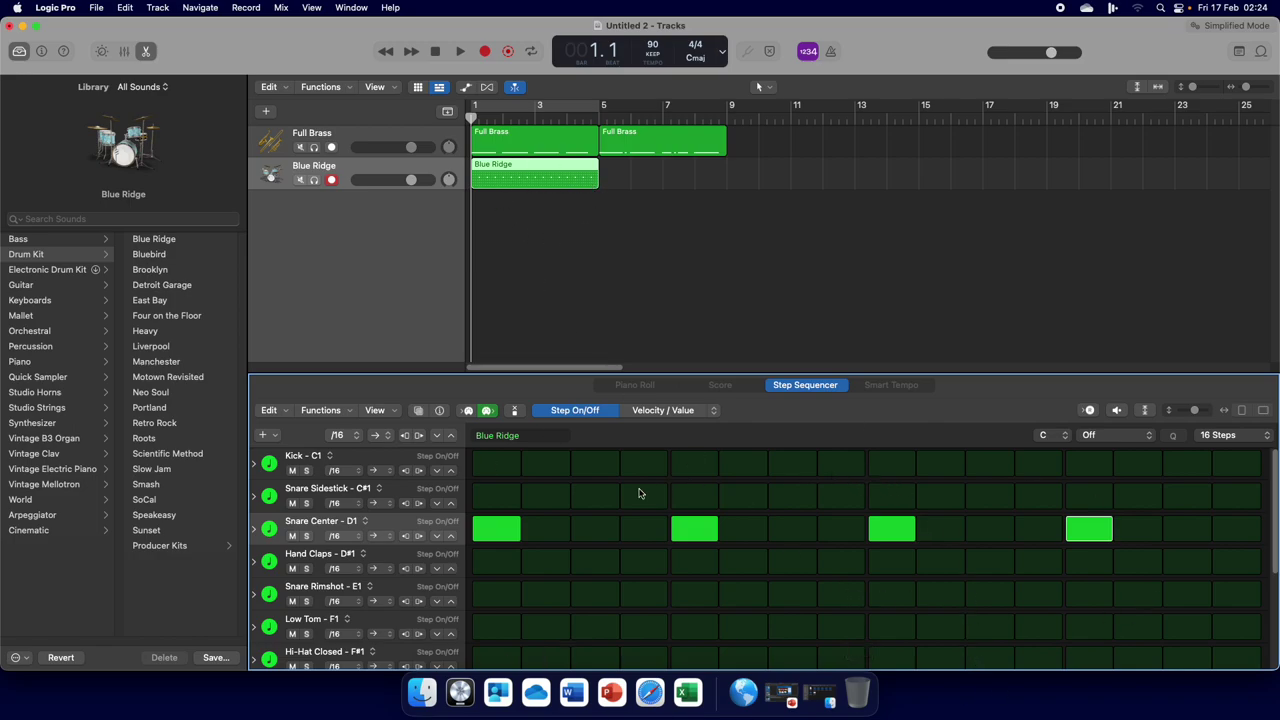
Play the snare pattern once, then add a Snare Center hit on step 7.
{"action": "left_click", "coordinate": [459, 52]}
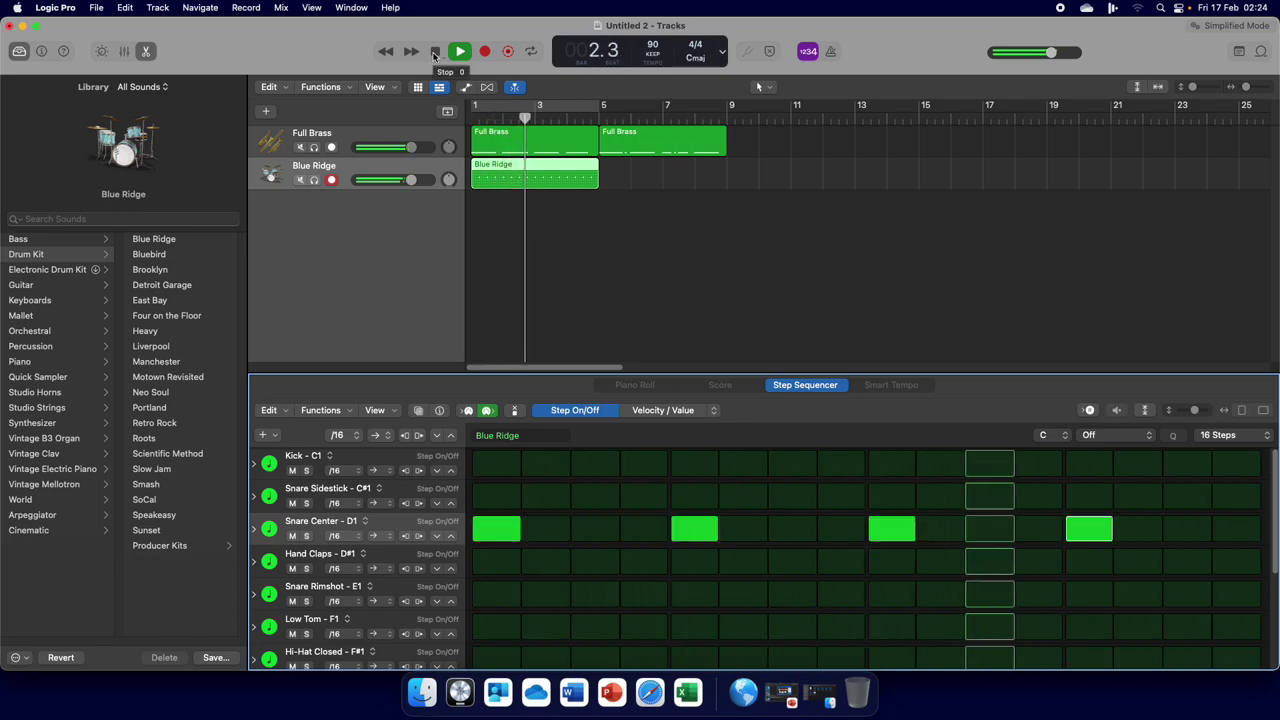
{"action": "left_click", "coordinate": [435, 52]}
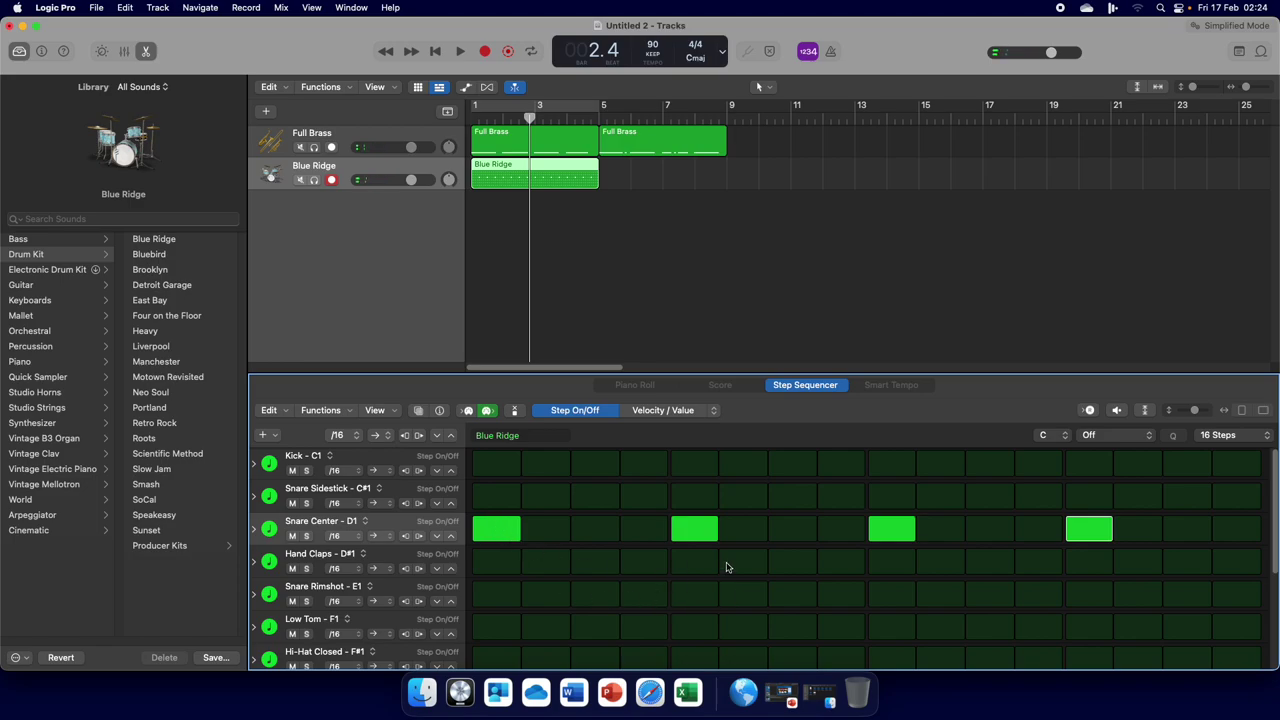
{"action": "left_click", "coordinate": [785, 530]}
Turn on Snare Center steps 14, 15 and 16, then play the pattern from the start.
{"action": "left_click", "coordinate": [1136, 533]}
{"action": "left_click_drag", "start_coordinate": [1193, 533], "coordinate": [1240, 533]}
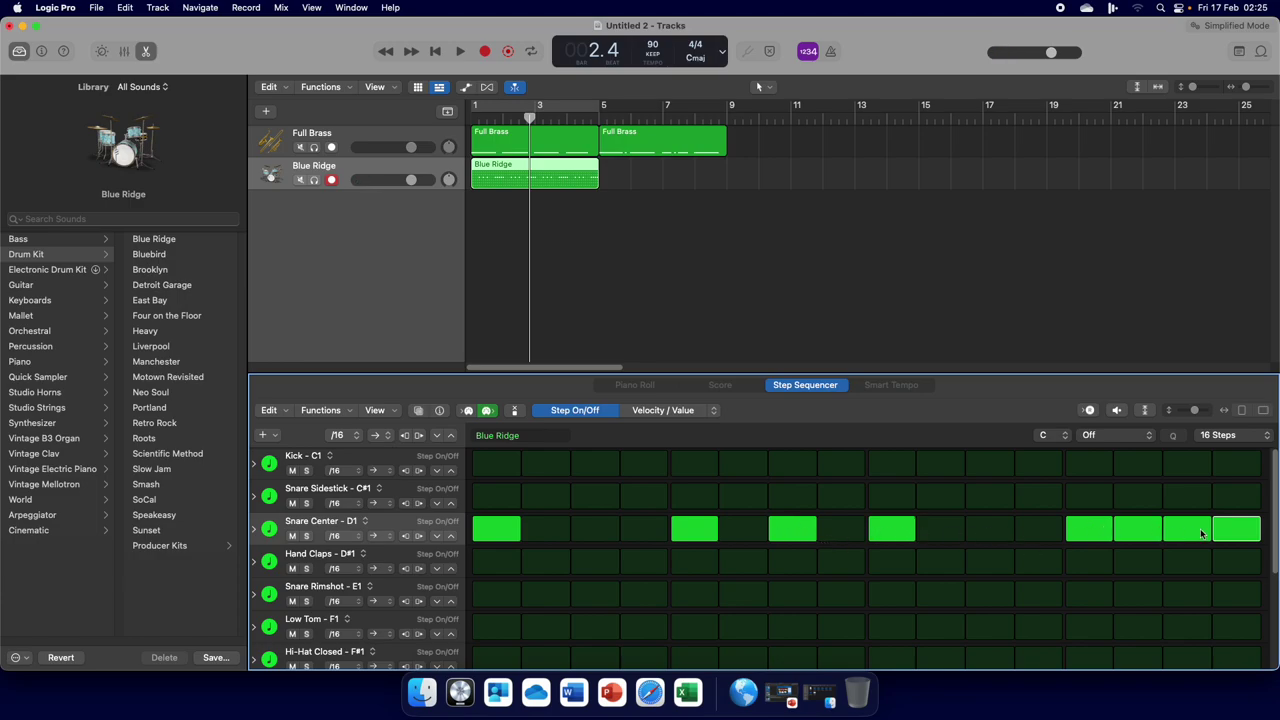
{"action": "left_click", "coordinate": [436, 55]}
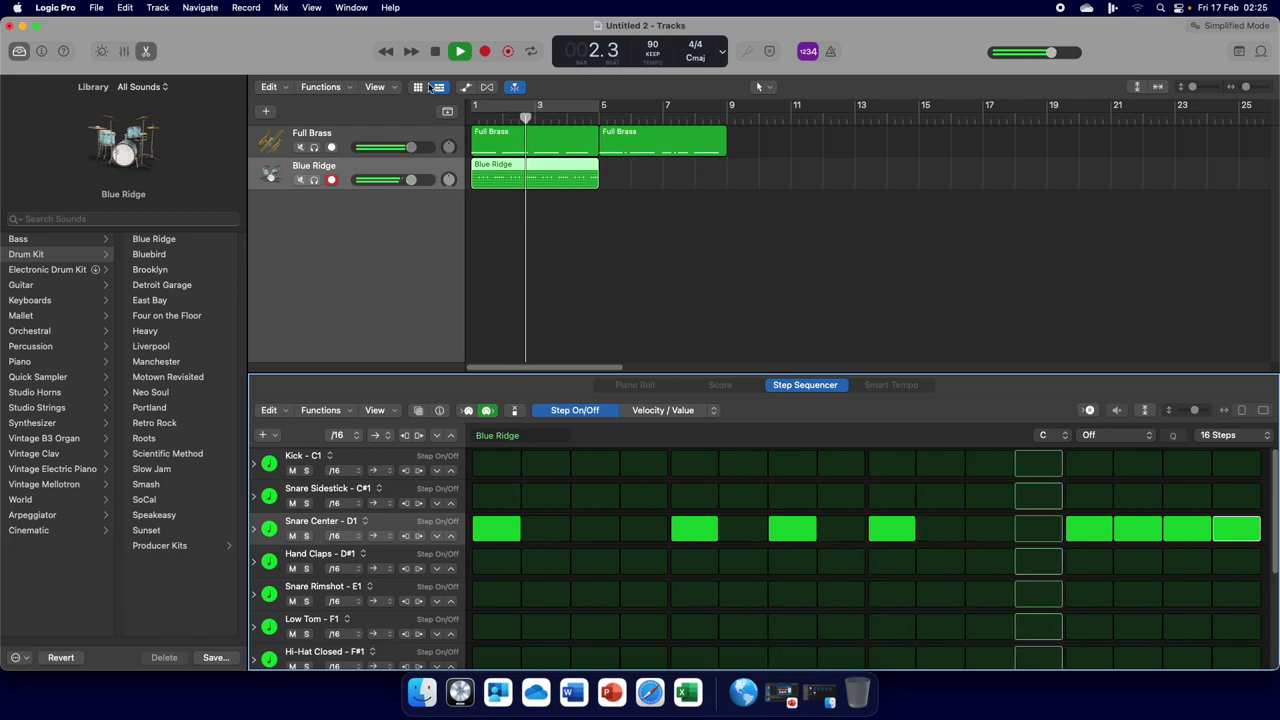
{"action": "left_click", "coordinate": [435, 53]}
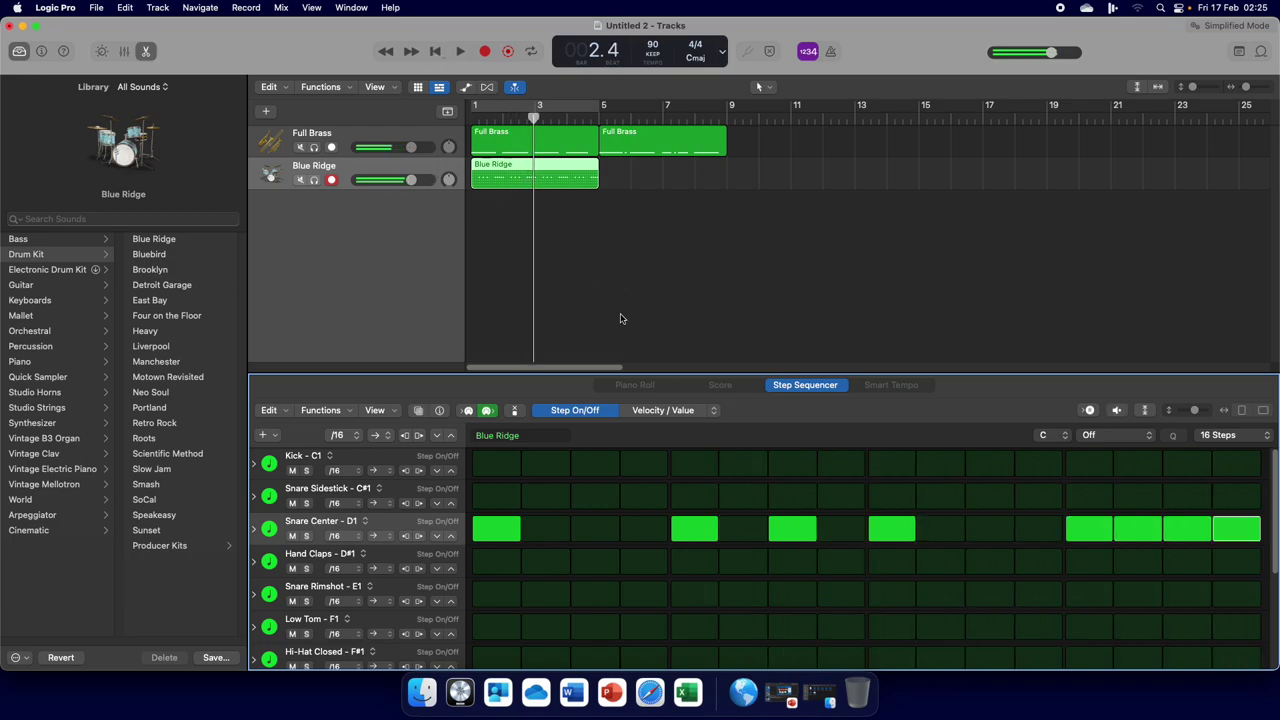
In velocity mode, set snare step 5 to 68, step 7 to 67, and ramp steps 13–16 to 100.
{"action": "left_click", "coordinate": [716, 411]}
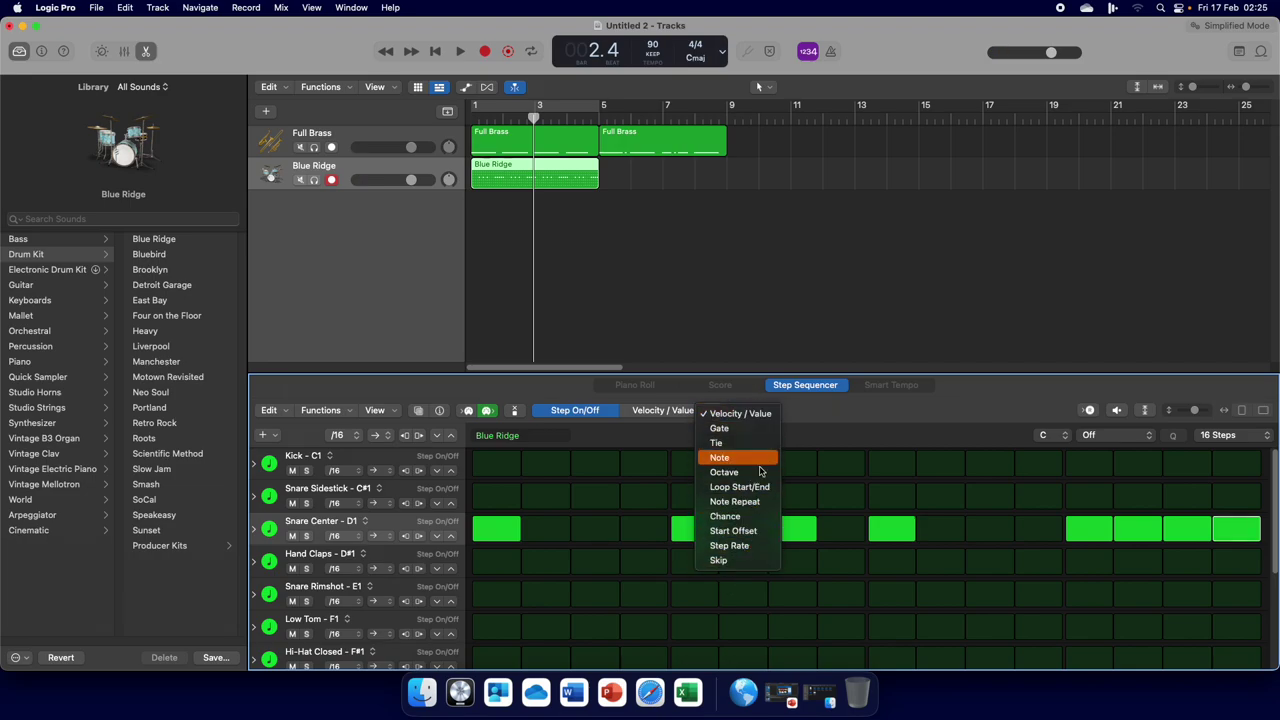
{"action": "left_click", "coordinate": [745, 416]}
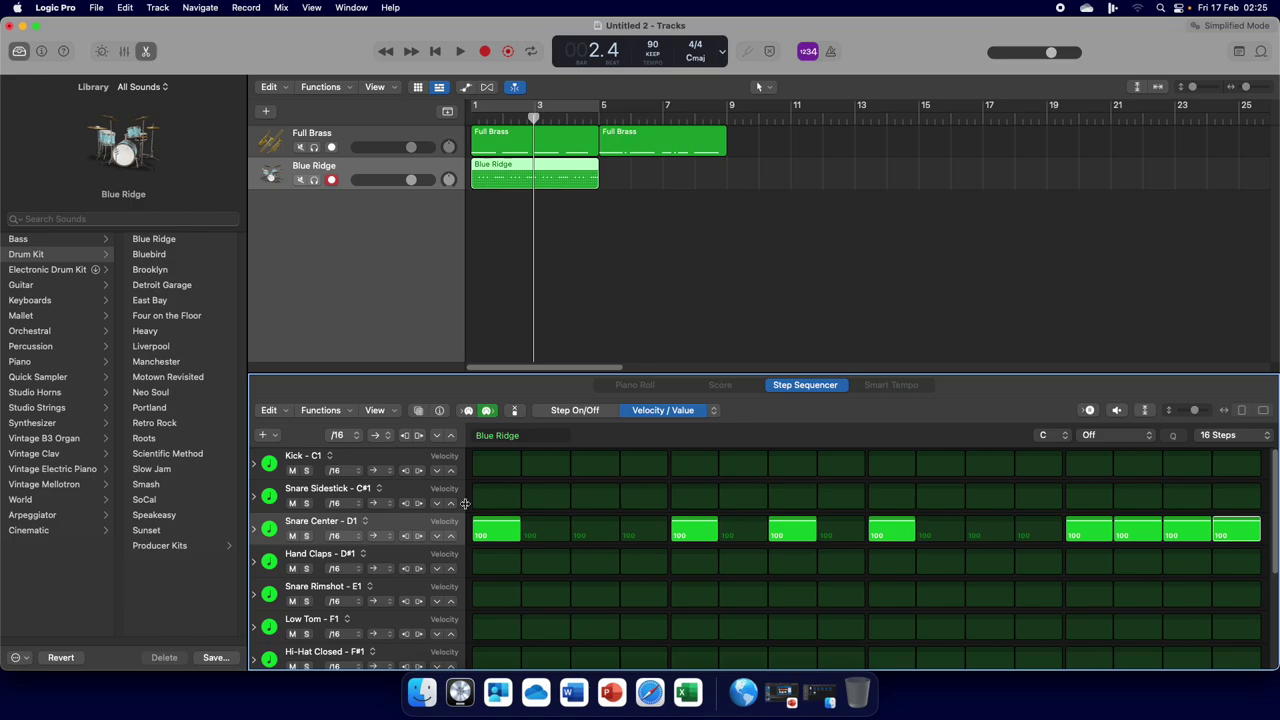
{"action": "left_click_drag", "start_coordinate": [679, 531], "coordinate": [686, 478]}
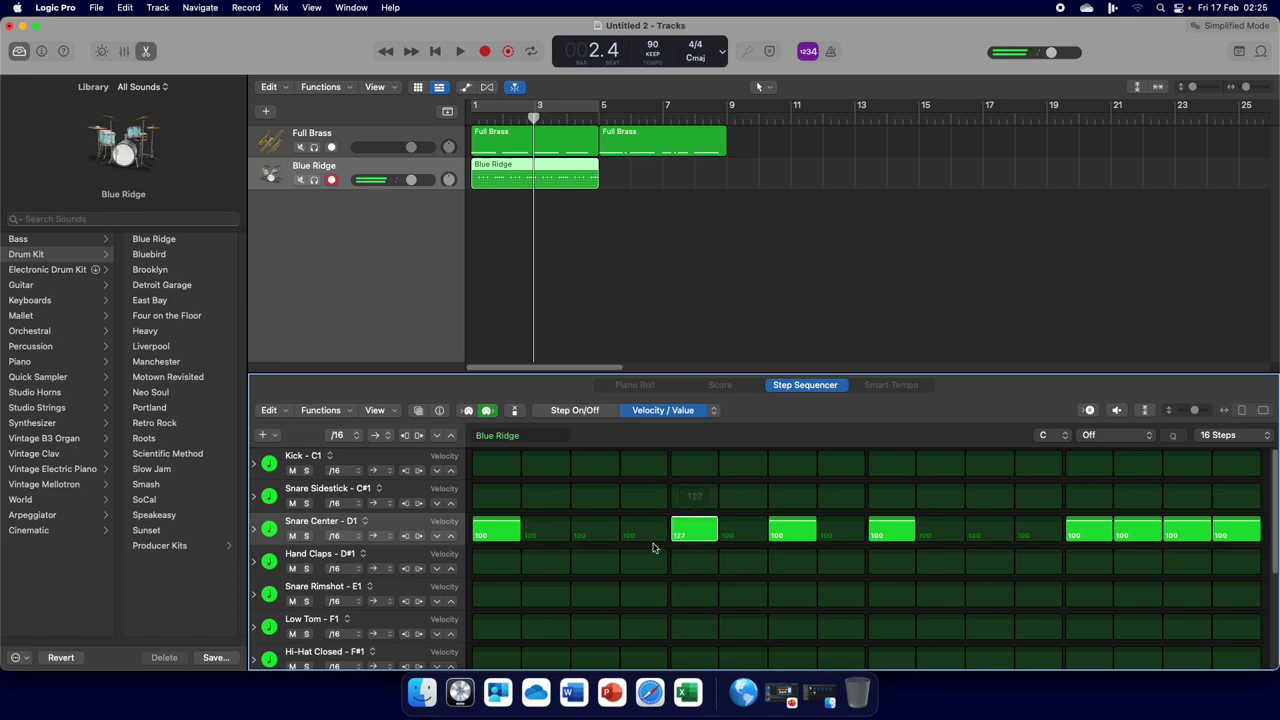
{"action": "mouse_move", "coordinate": [704, 528]}
{"action": "left_mouse_down"}
{"action": "mouse_move", "coordinate": [699, 543]}
{"action": "mouse_move", "coordinate": [704, 518]}
{"action": "left_mouse_up"}
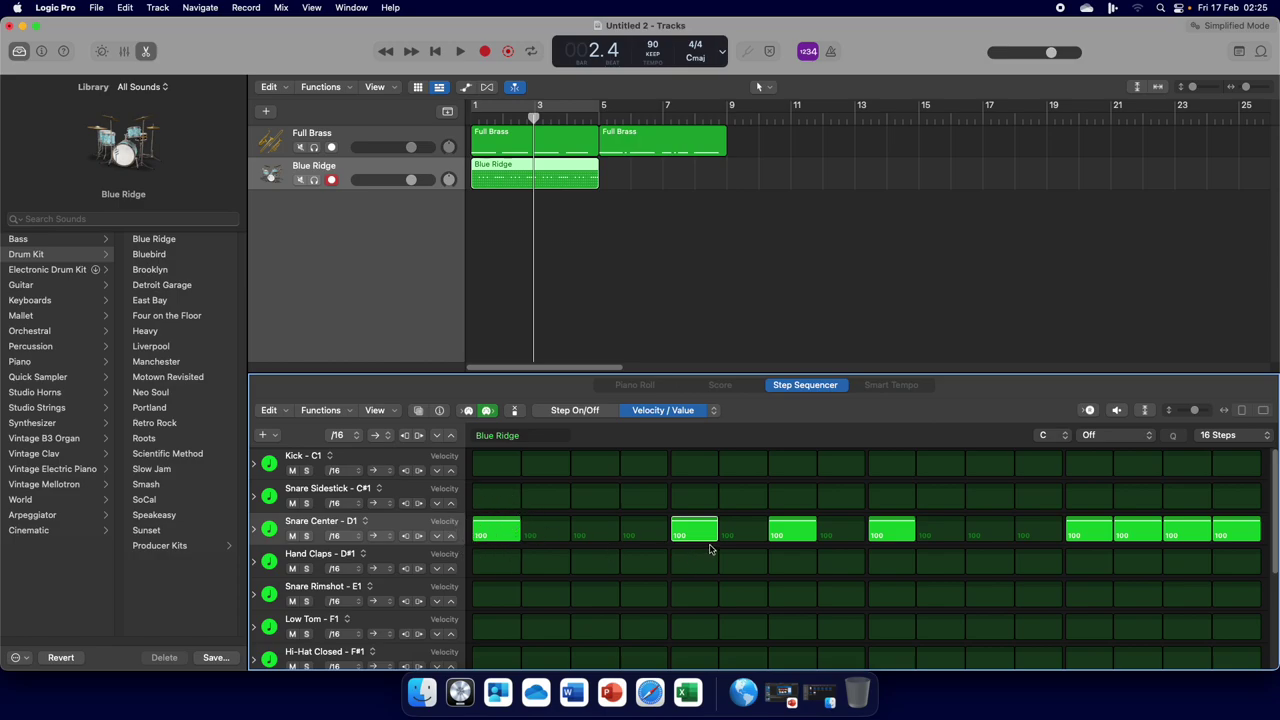
{"action": "left_click_drag", "start_coordinate": [698, 531], "coordinate": [700, 533]}
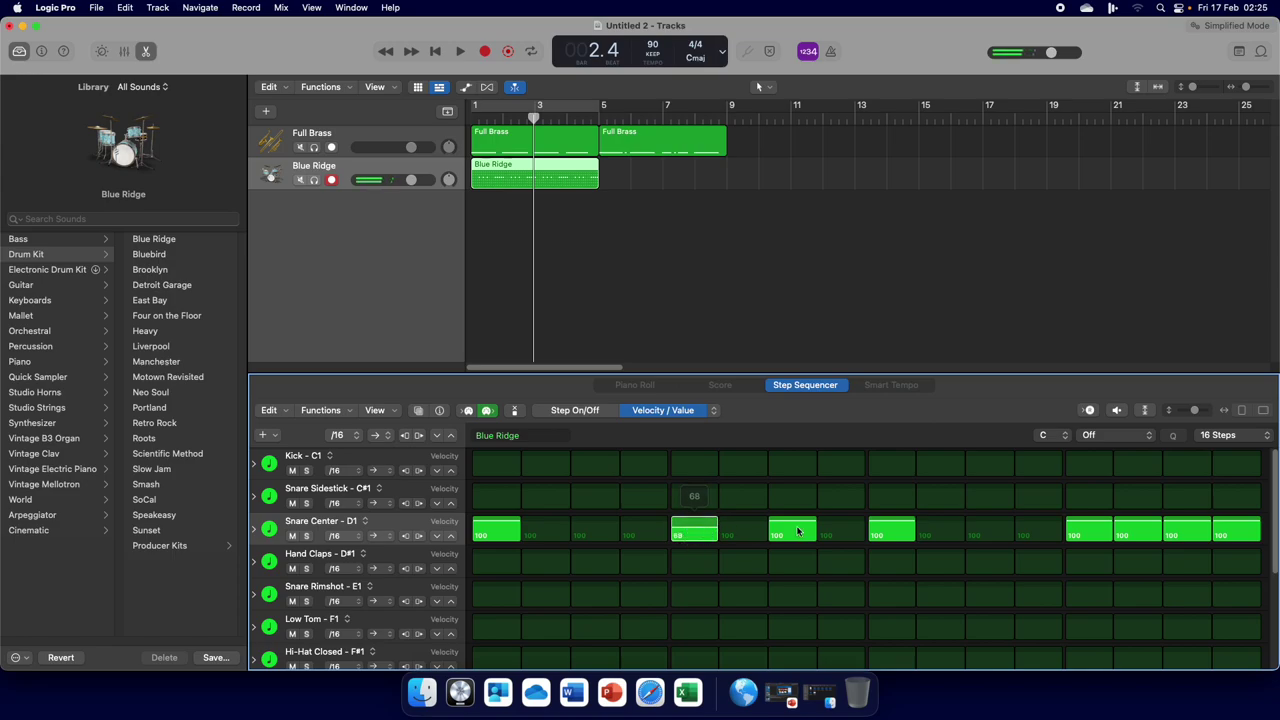
{"action": "left_click_drag", "start_coordinate": [798, 530], "coordinate": [820, 533]}
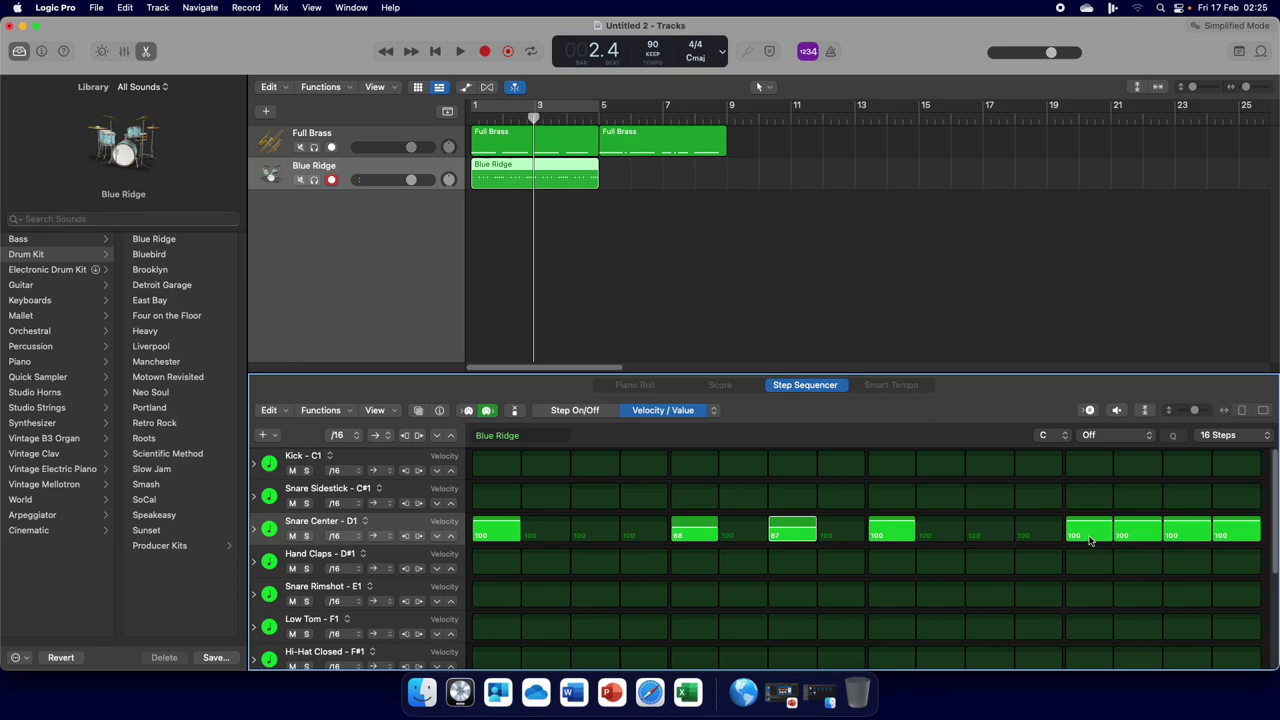
{"action": "left_click_drag", "start_coordinate": [1103, 537], "coordinate": [1231, 524]}
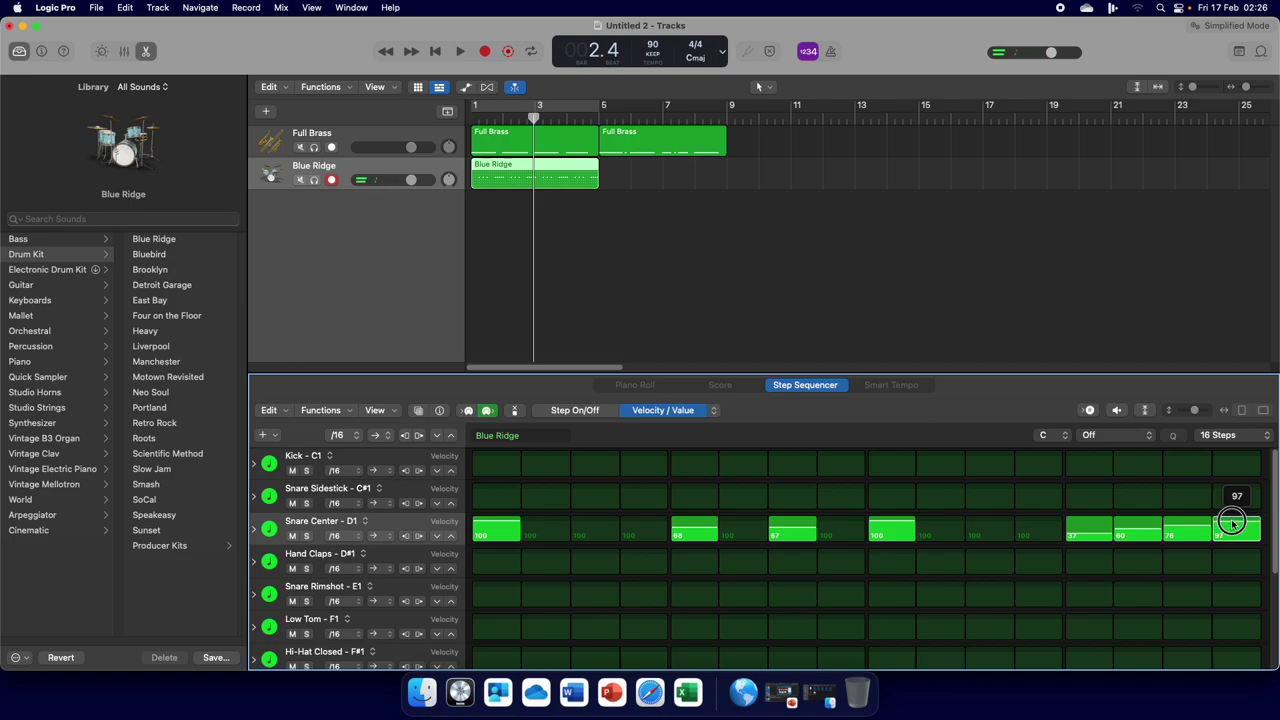
{"action": "left_click_drag", "start_coordinate": [1231, 524], "coordinate": [1233, 523]}
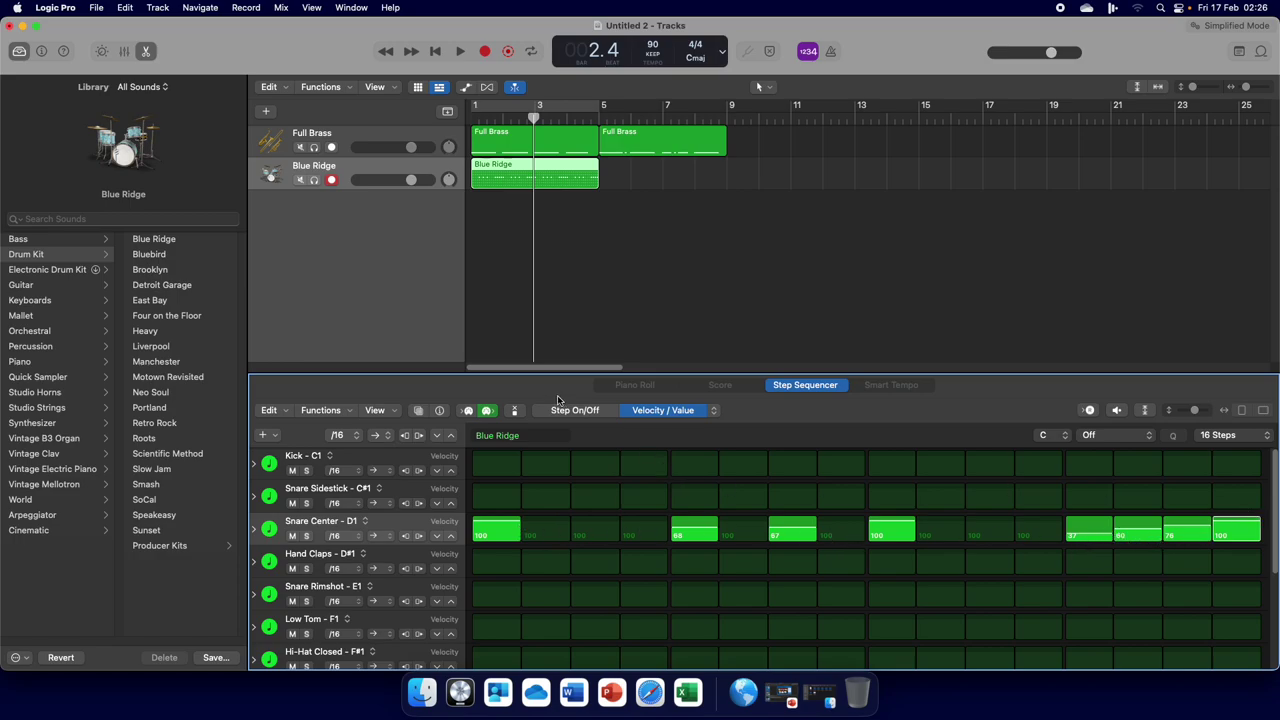
Play the finished snare pattern from the start, then open the macOS screenshot toolbar with Shift-Command-5.
{"action": "left_click", "coordinate": [437, 51]}
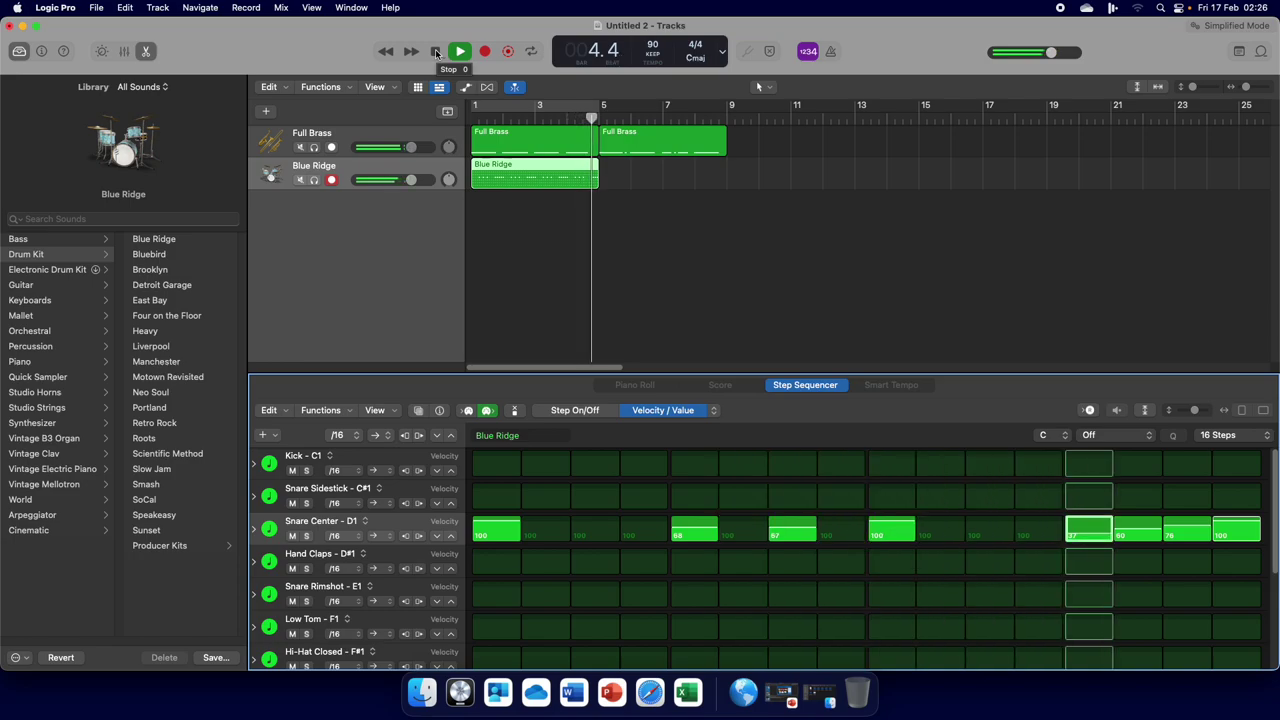
{"action": "left_click", "coordinate": [436, 53]}
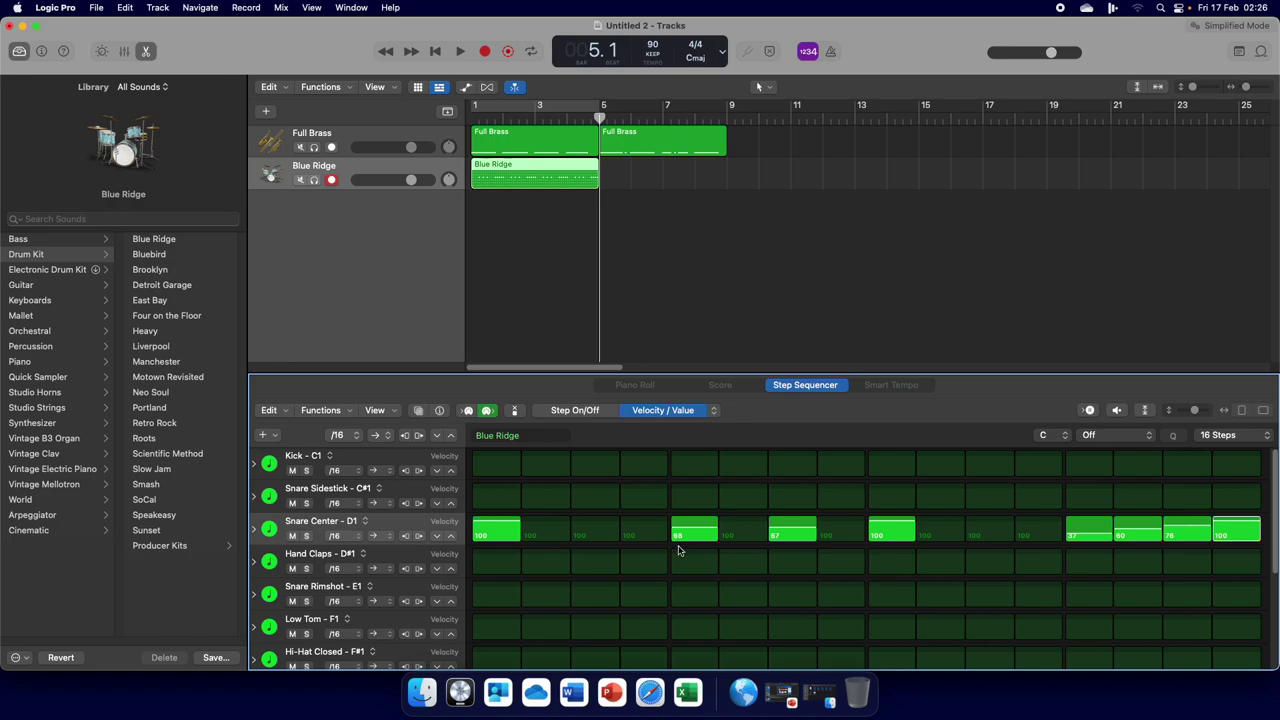
{"action": "key", "text": "super+shift+5"}
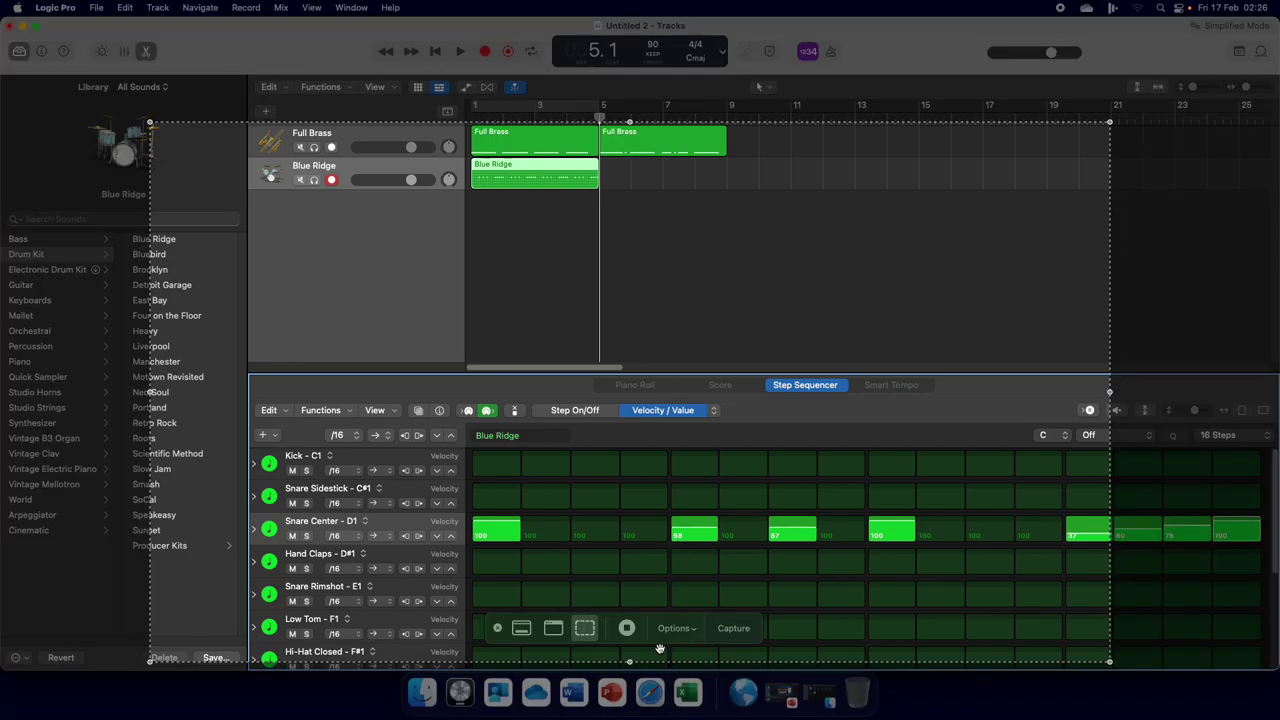